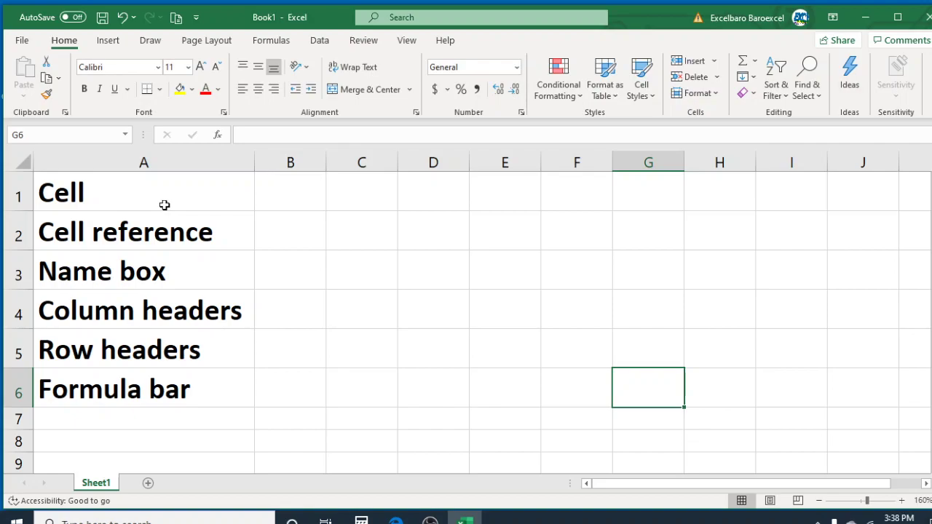
Select the empty cells of row 1 one at a time from B1 to J1.
left_click(299, 192)
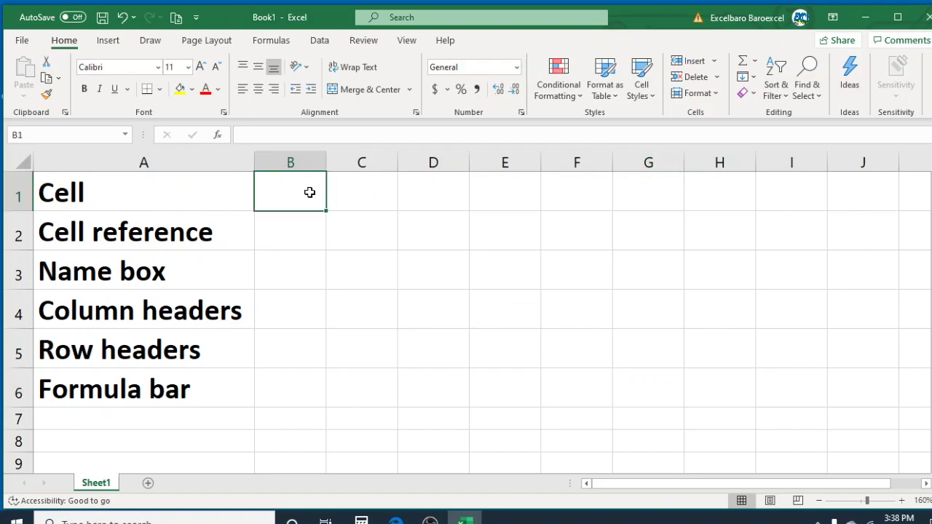
left_click(392, 188)
left_click(445, 187)
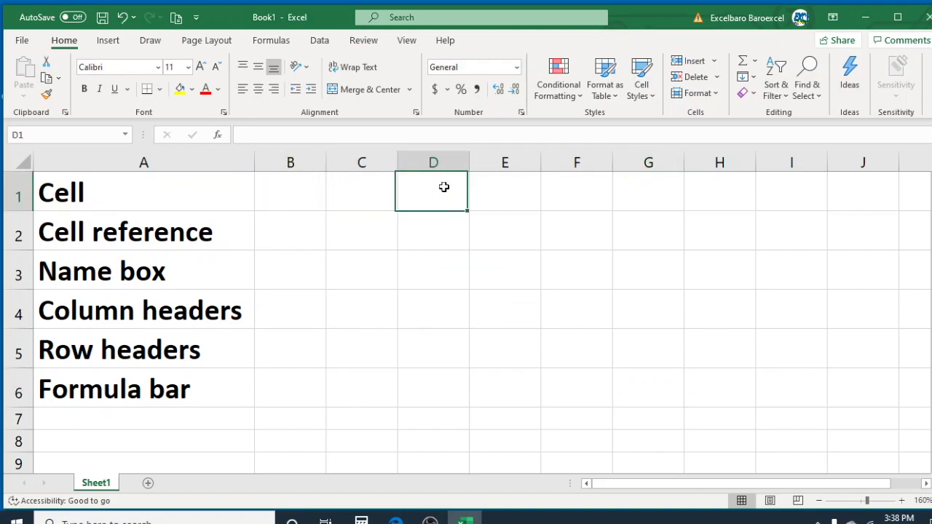
left_click(501, 192)
left_click(588, 193)
left_click(626, 194)
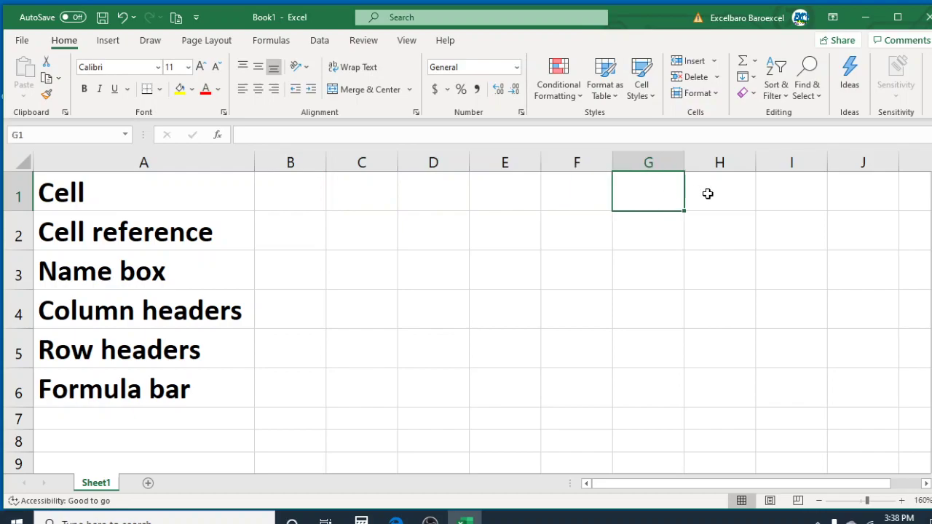
left_click(716, 194)
left_click(794, 197)
left_click(857, 195)
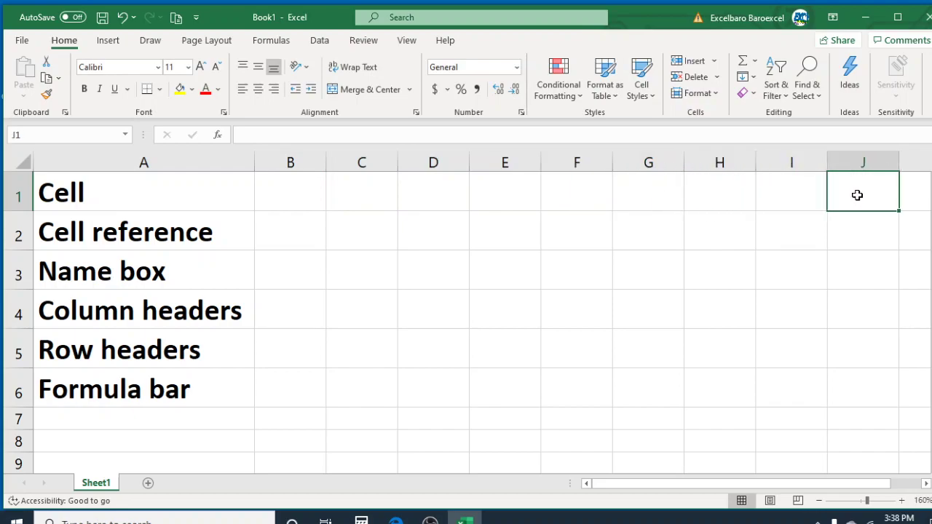
Select cells one at a time backwards through row 2 from J2 to E2 and along row 1 to A1.
left_click(857, 234)
left_click(693, 227)
left_click(632, 221)
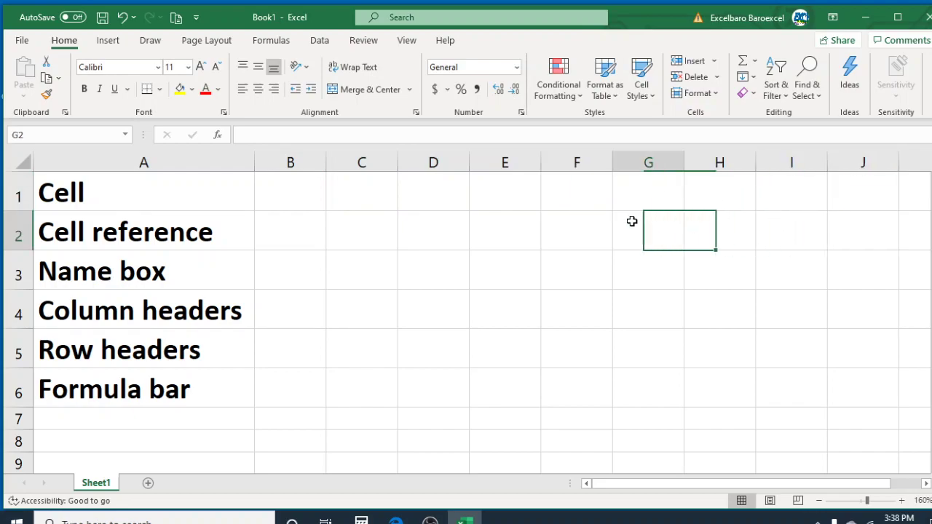
left_click(583, 225)
left_click(517, 224)
left_click(488, 192)
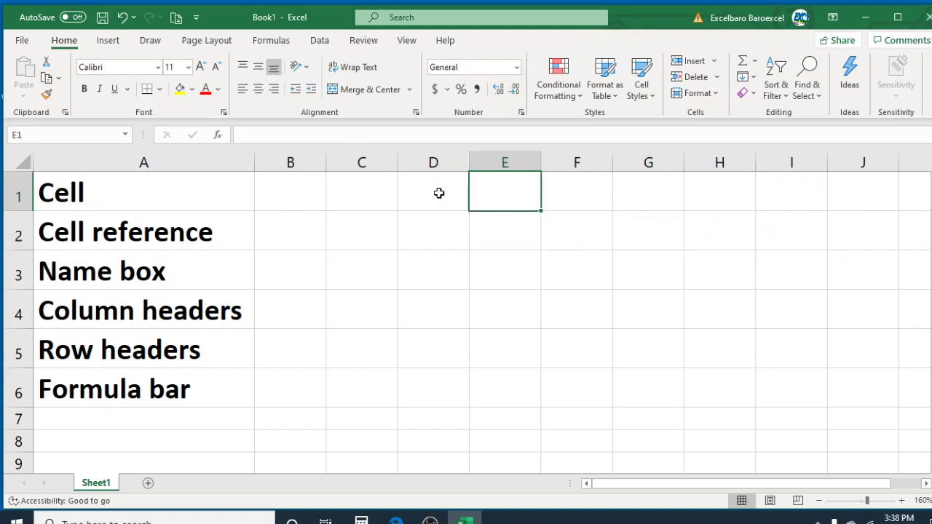
left_click(431, 193)
left_click(379, 192)
left_click(305, 187)
left_click(229, 185)
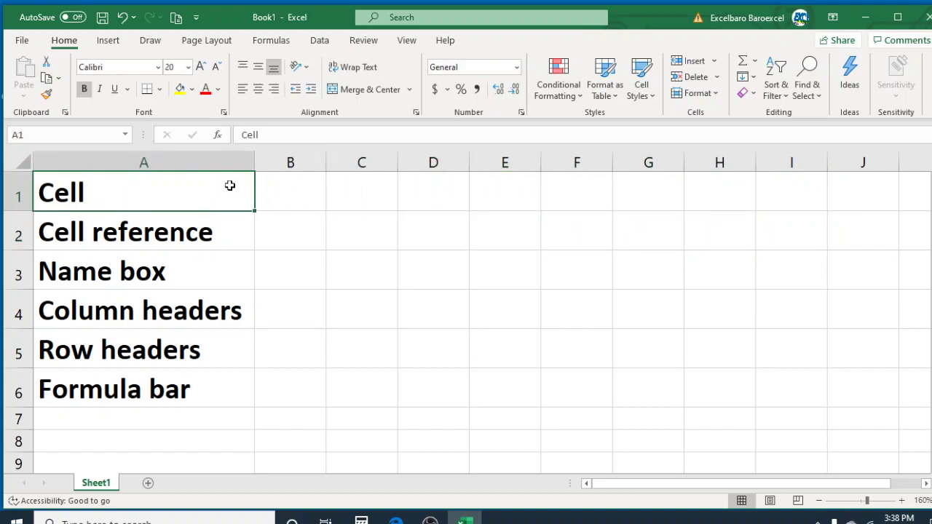
Narrow column A to the width of the other columns and AutoFit it back to its longest entry.
left_click(192, 241)
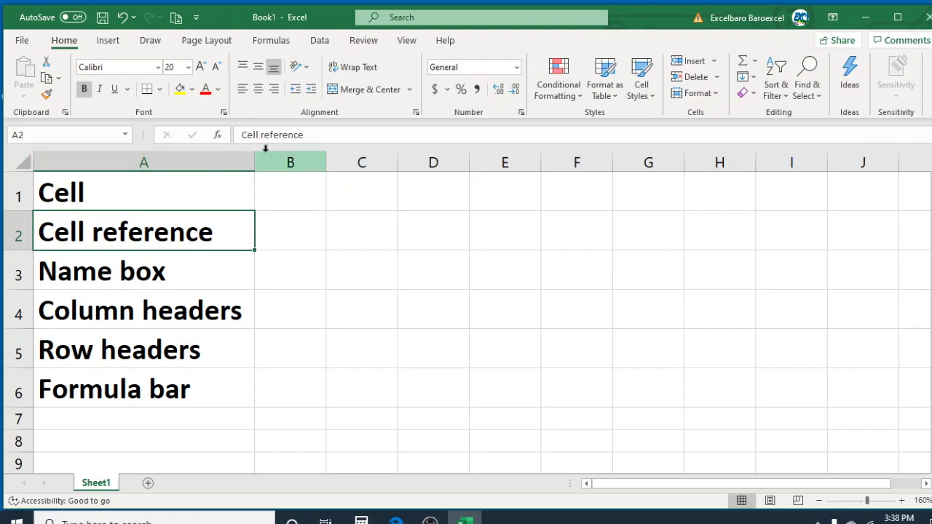
left_click_drag(254, 156, 105, 160)
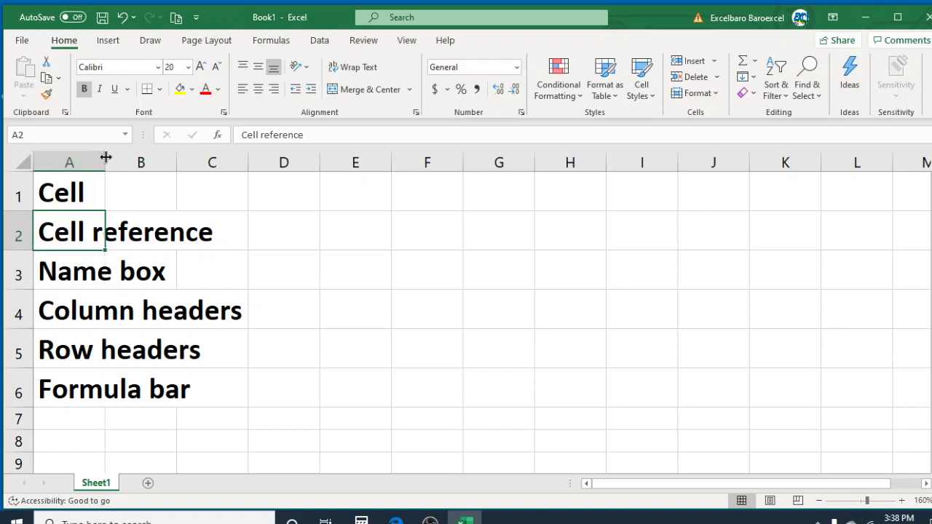
double_click(105, 157)
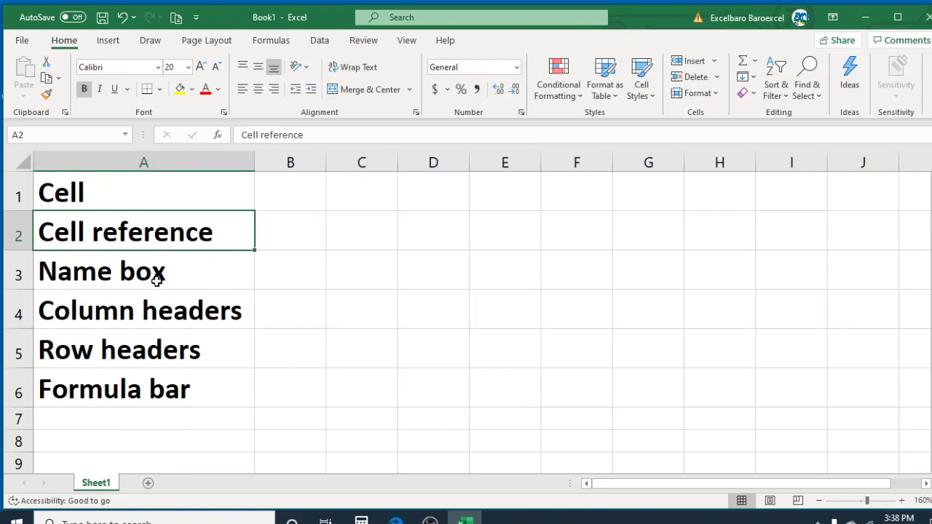
Examine the cell references of A5, A1, D1, A2 and B2 by selecting these cells individually.
left_click(209, 359)
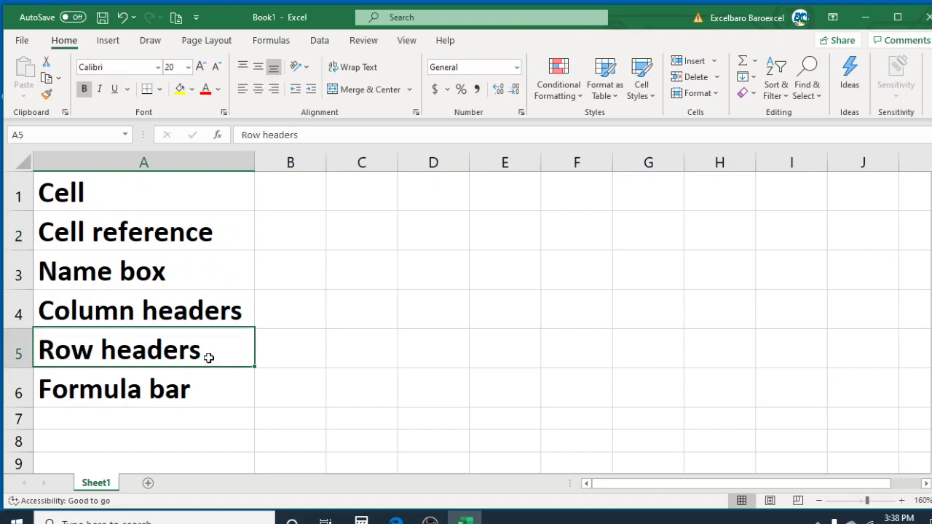
left_click(172, 203)
left_click(454, 208)
left_click(128, 197)
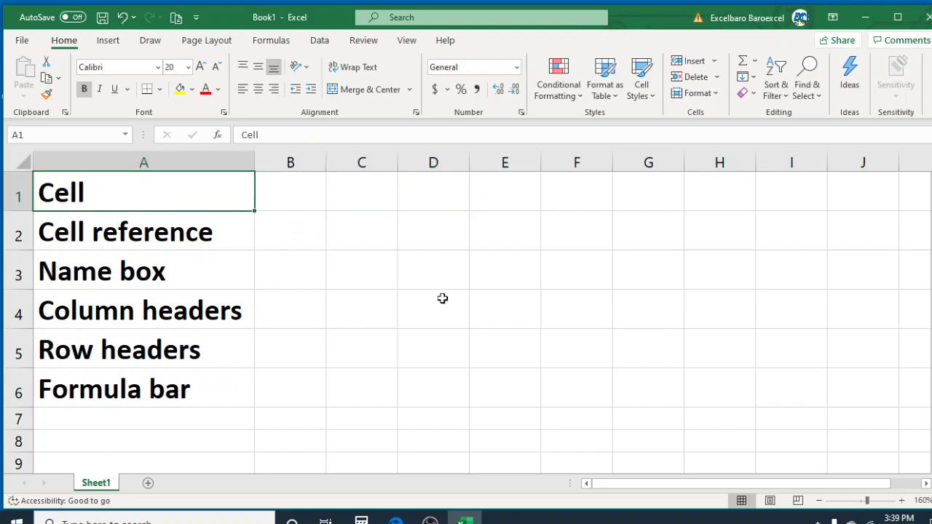
left_click(201, 234)
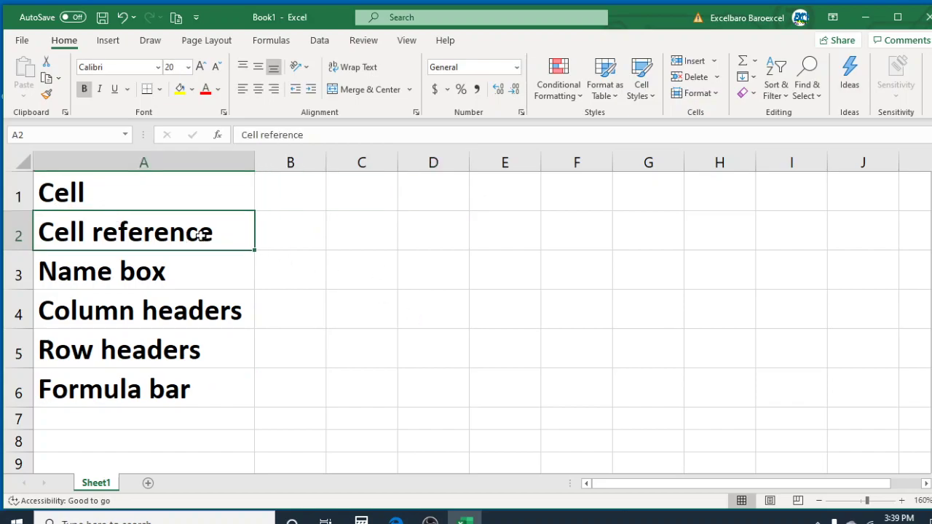
left_click(297, 229)
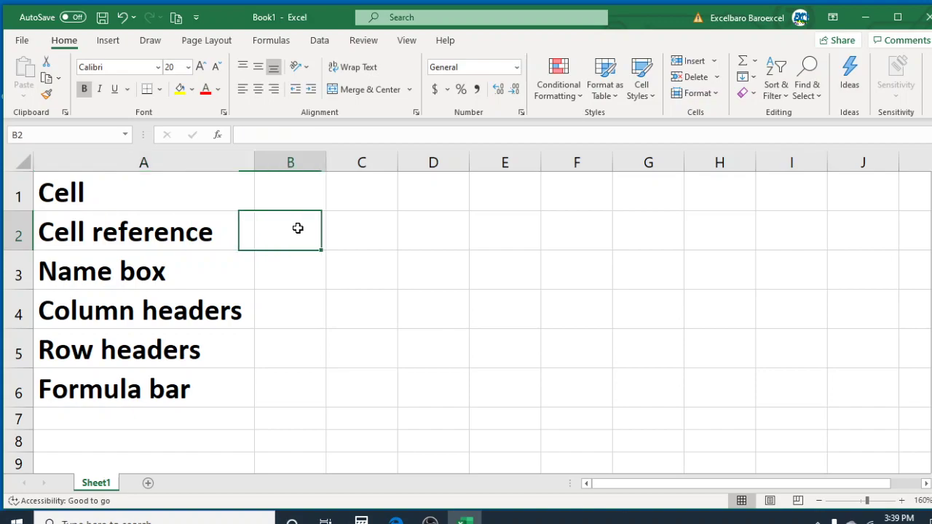
left_click(180, 233)
left_click(289, 228)
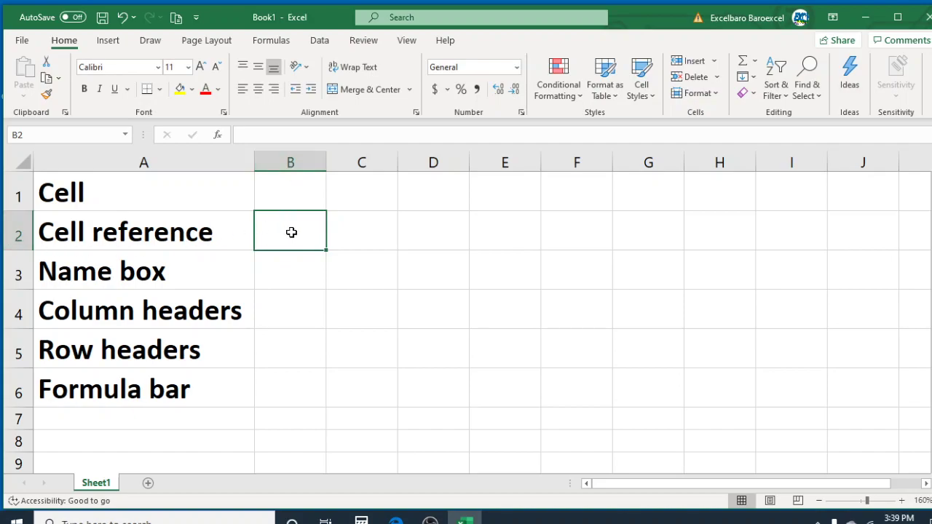
Jump directly to cell H1 by entering its cell reference, and finish with cell F3 selected.
left_click(14, 135)
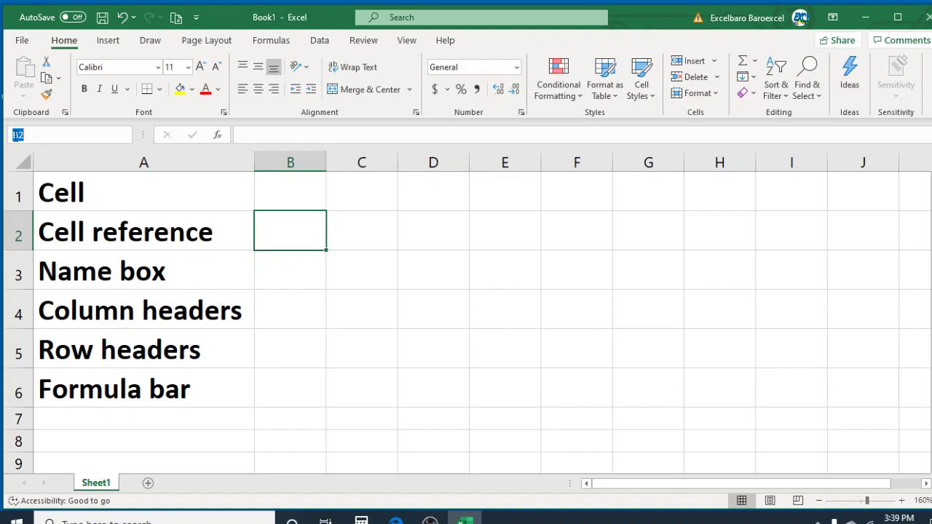
type("h1")
key("Return")
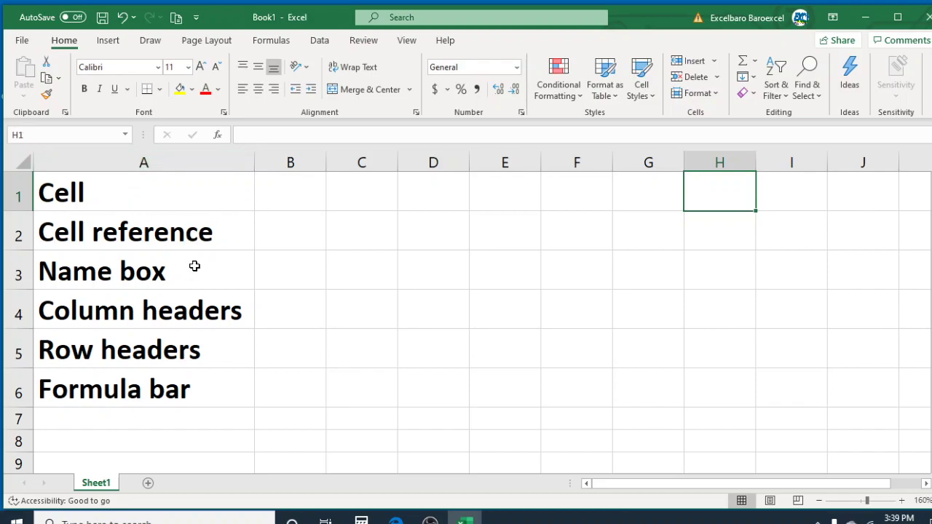
left_click(39, 133)
key("Escape")
left_click(563, 282)
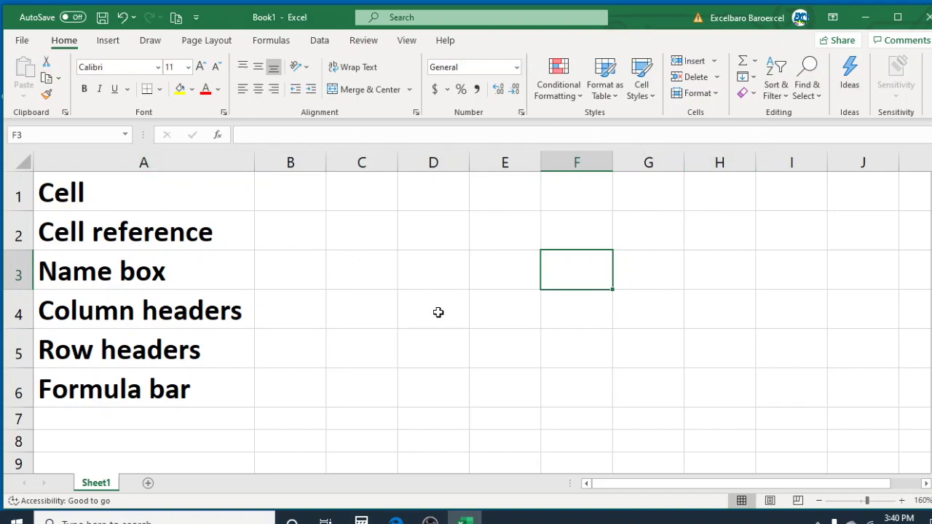
Enter the text "Walaal baro" in cell C3.
left_click(357, 272)
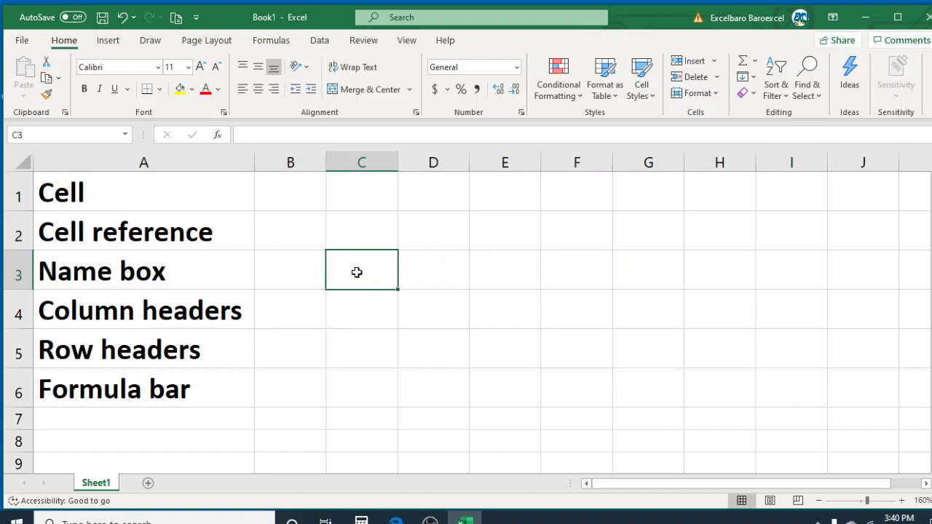
type("Walaal ")
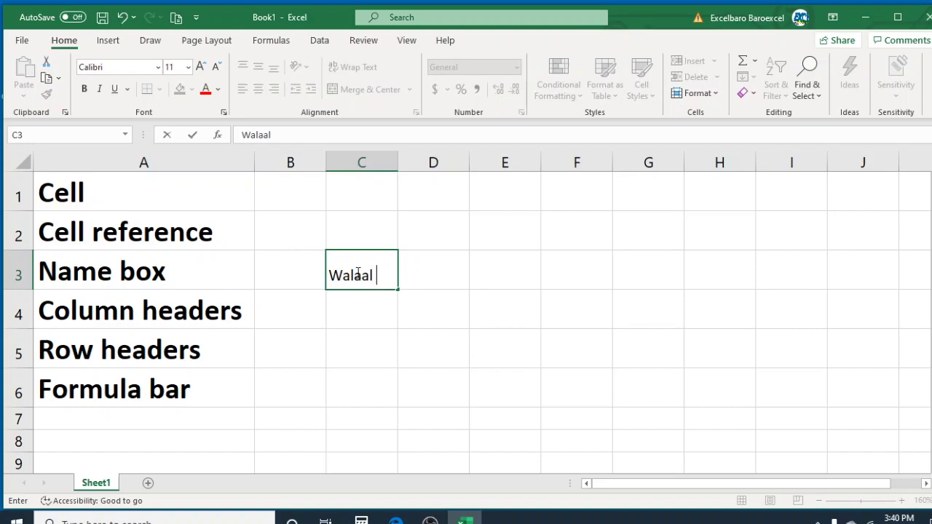
type("baro")
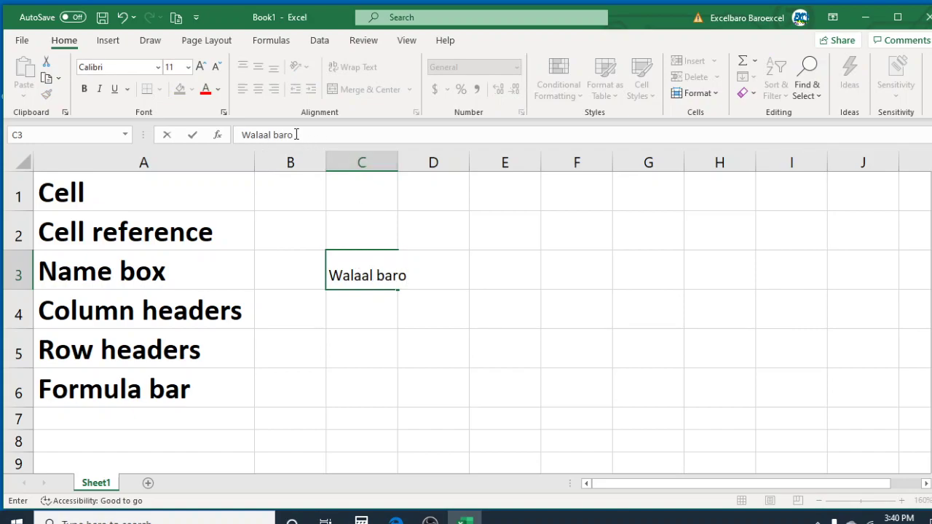
left_click(501, 404)
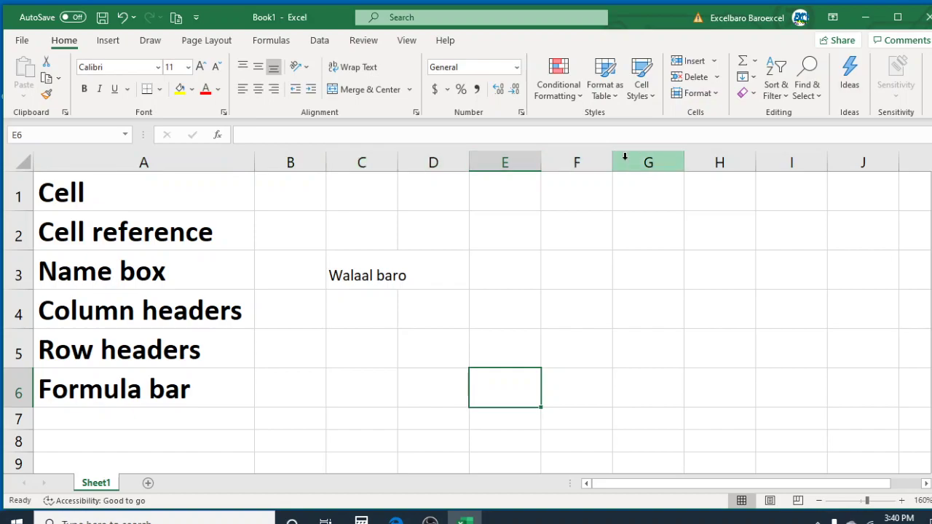
Examine column F by selecting it whole, going through its cells between F1 and F5, and selecting the entire column again.
left_click(591, 162)
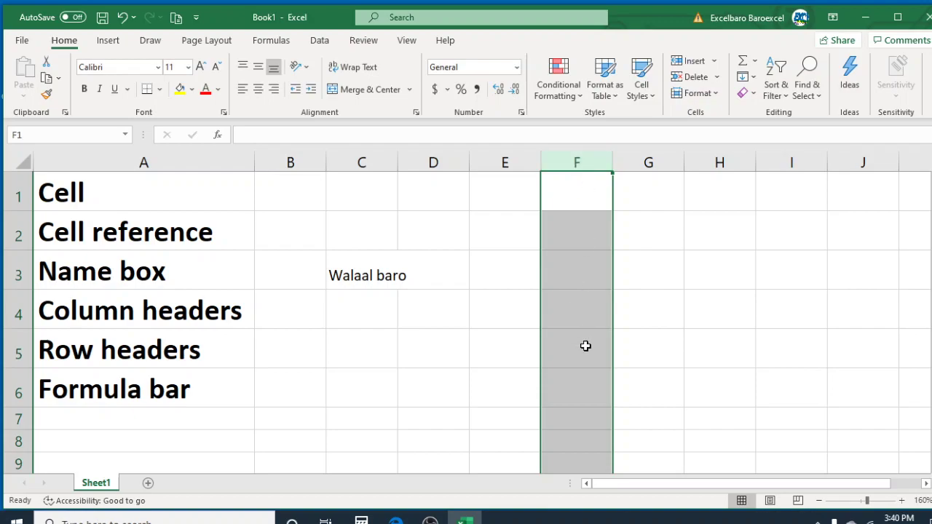
left_click(574, 197)
left_click(576, 230)
left_click(580, 271)
left_click(578, 302)
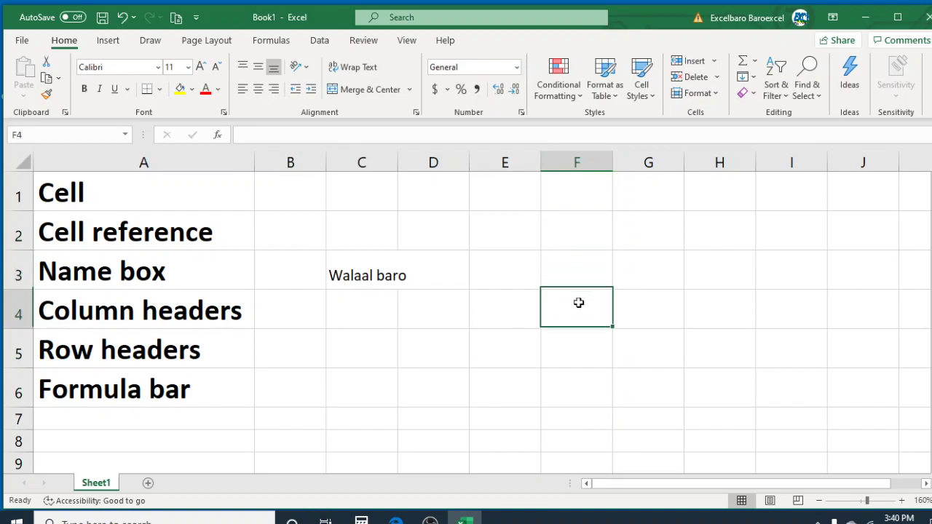
left_click(584, 354)
left_click(566, 308)
left_click(585, 269)
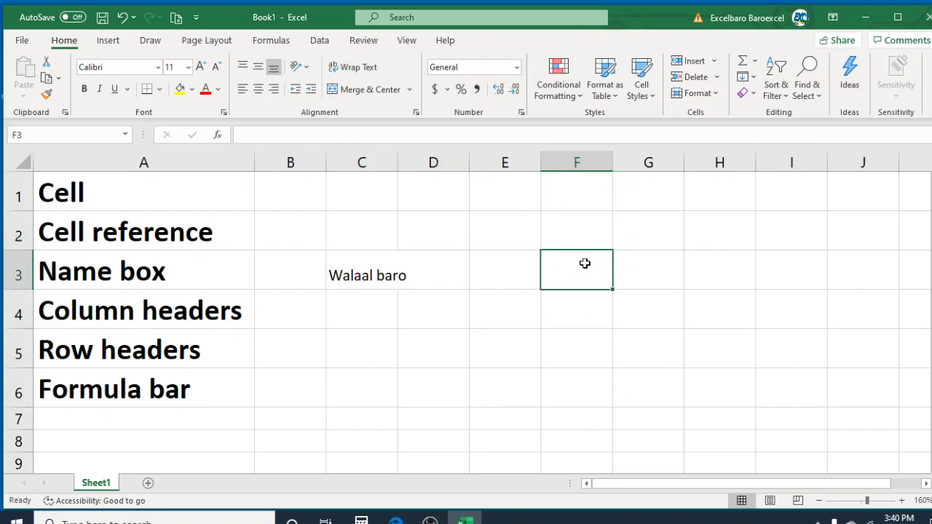
left_click(583, 299)
left_click(570, 273)
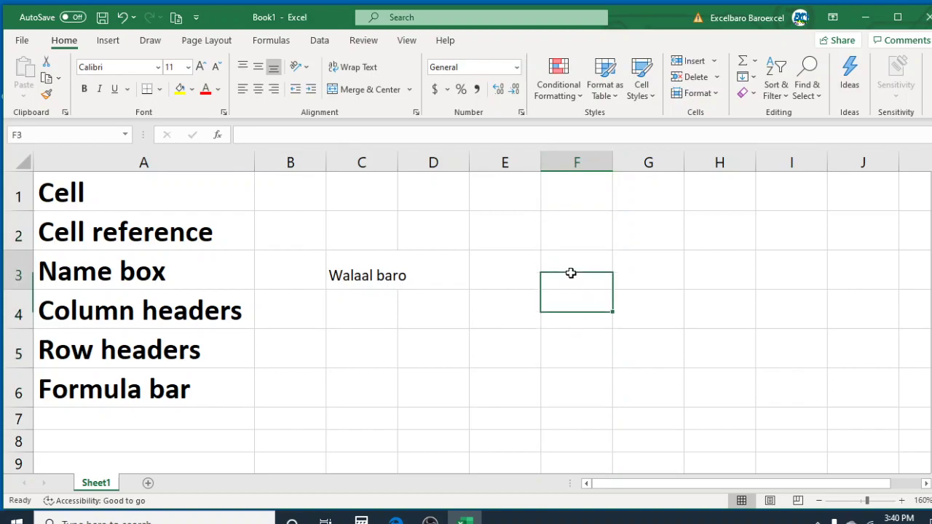
left_click(570, 226)
left_click(571, 198)
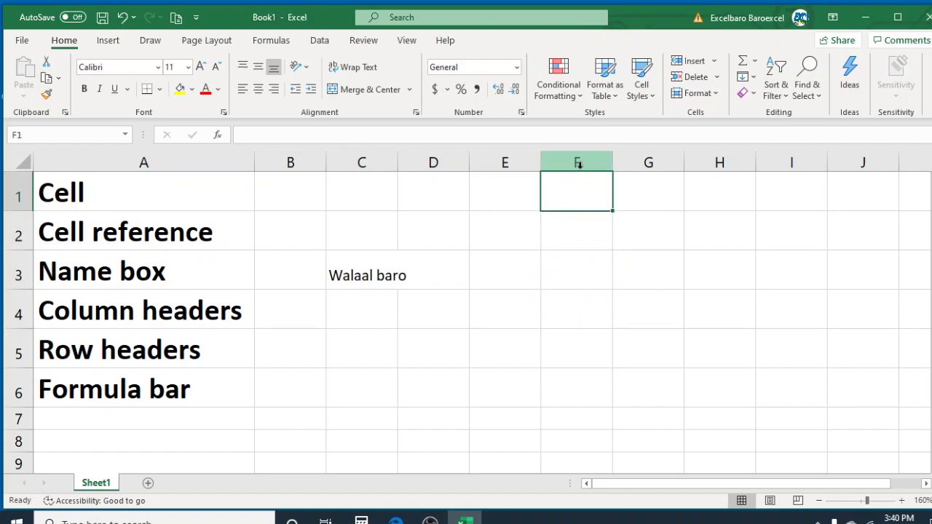
left_click(578, 163)
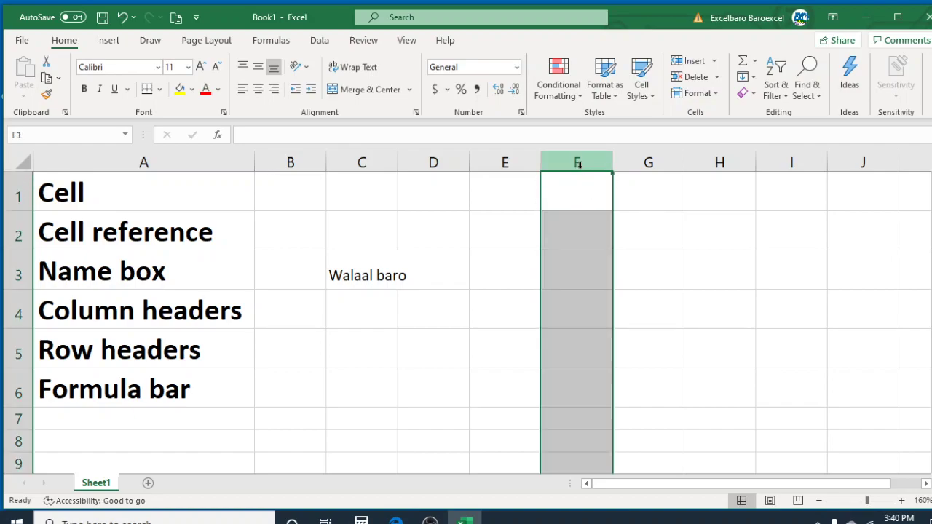
Jump from cell E1 to the far end of row 1 and select the sheet's entire last column, XFD.
left_click(604, 201)
left_click(532, 191)
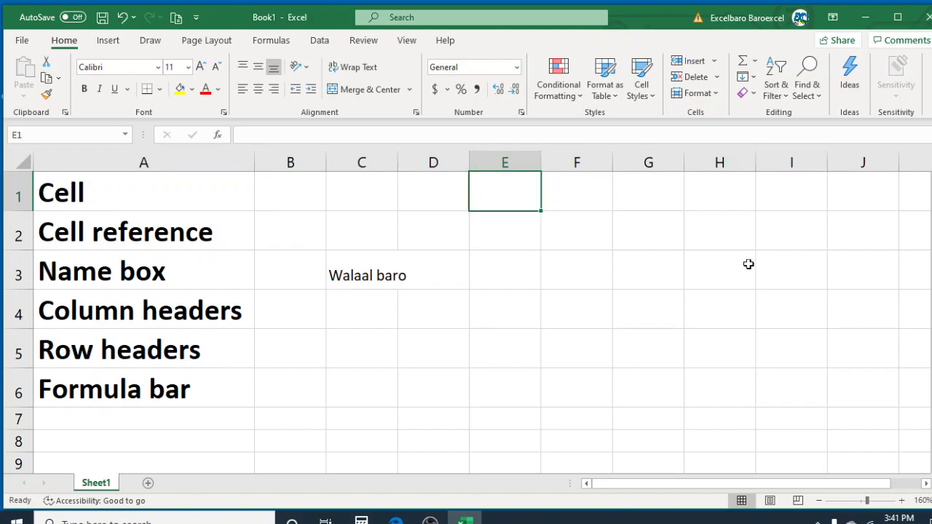
key("ctrl+Right")
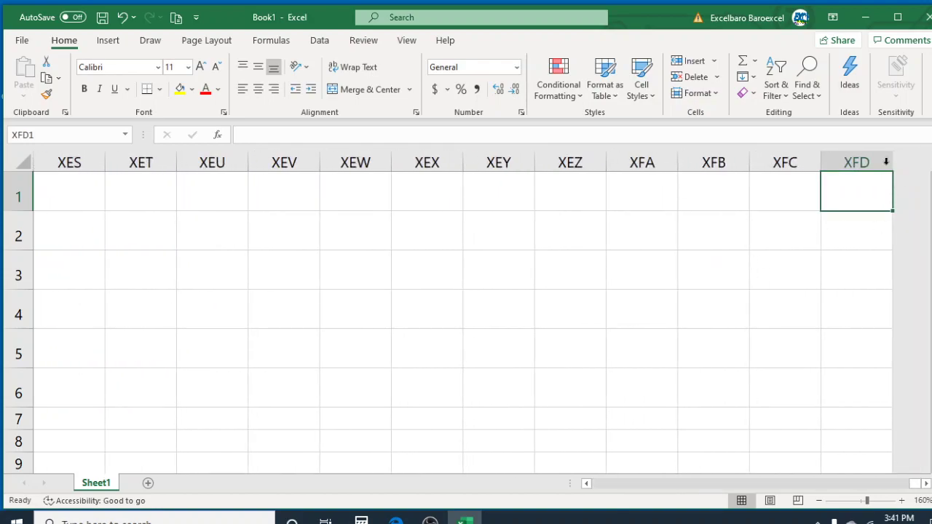
left_click(867, 163)
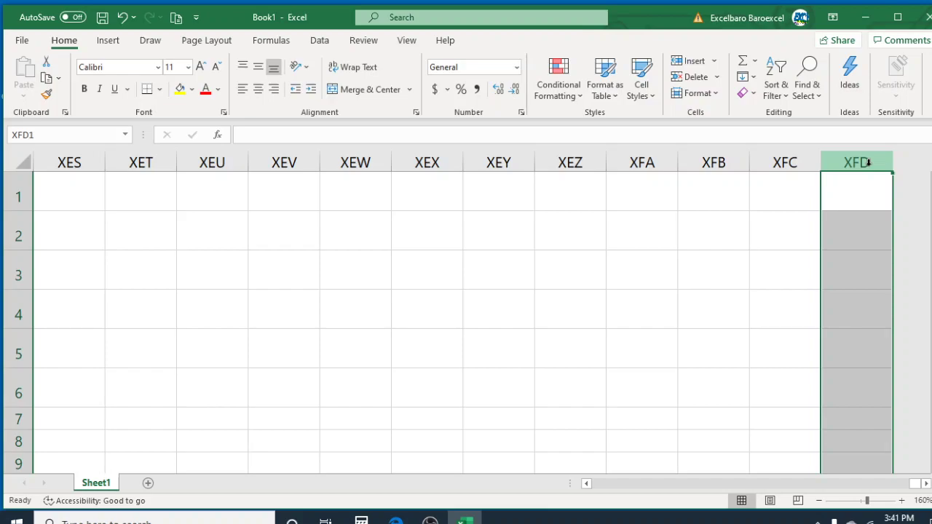
Return to cell A1 and select the empty cell A7 below the list of terms.
key("ctrl+Home")
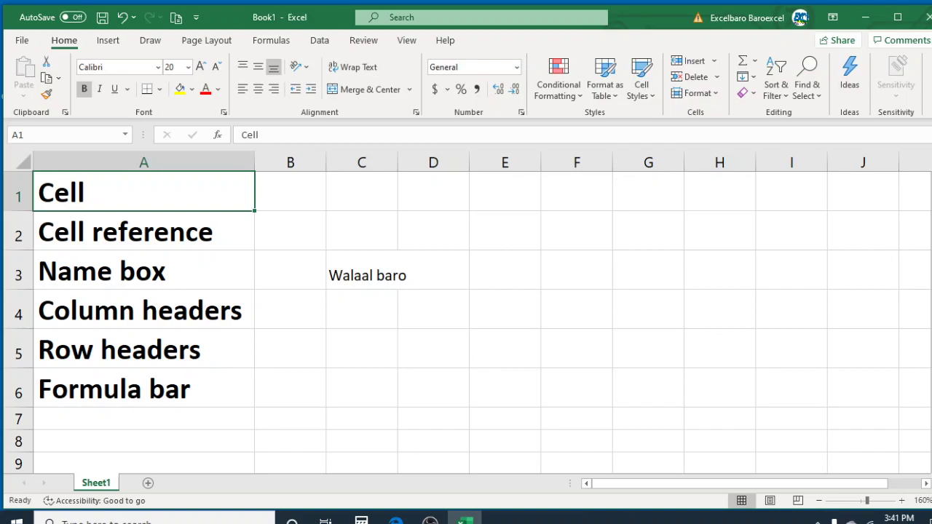
scroll(466, 321, "down", 3)
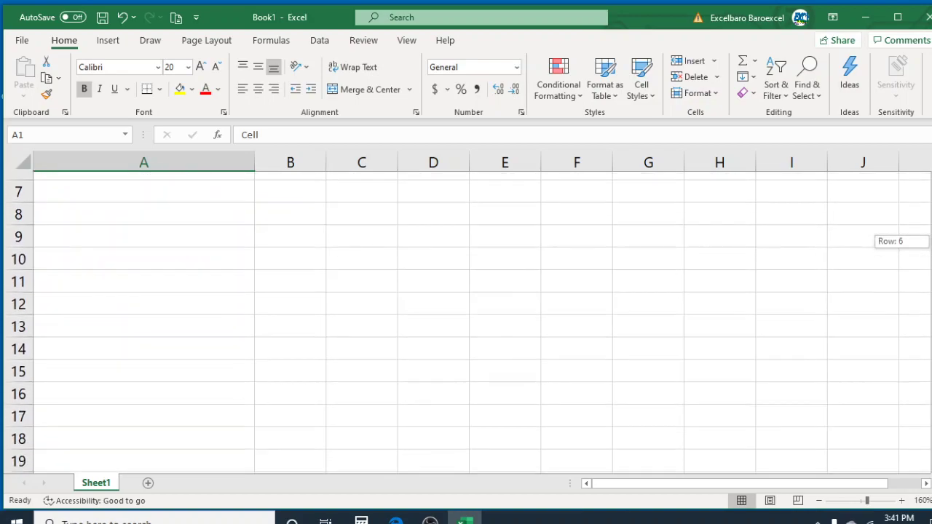
scroll(466, 320, "up", 3)
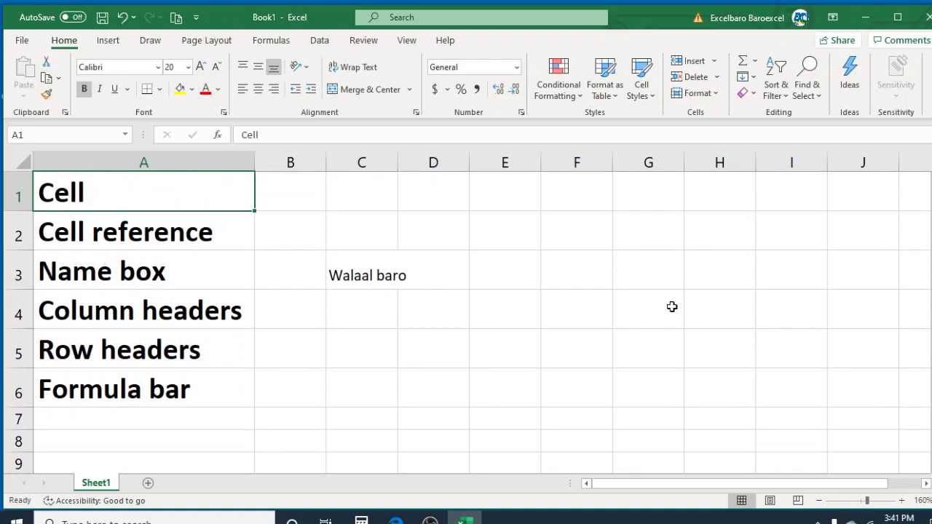
left_click(247, 419)
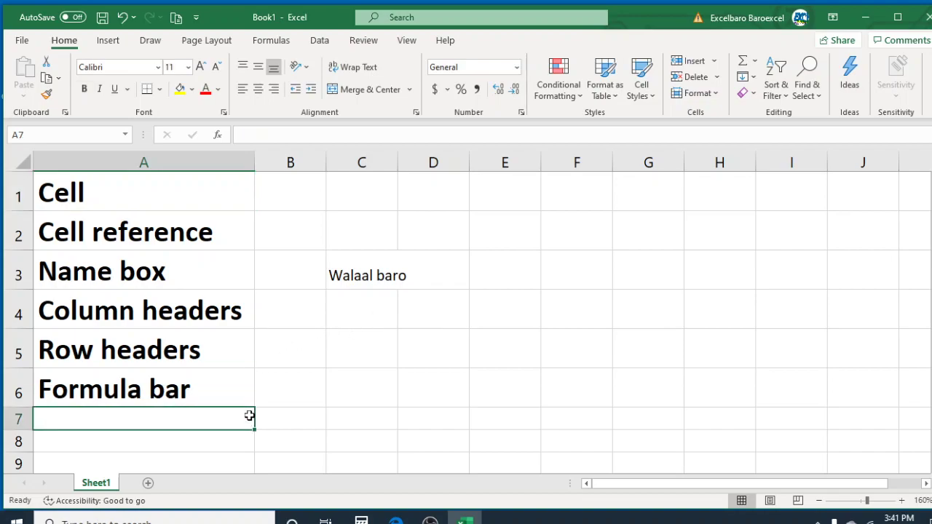
Jump from cell A7 to the sheet's last row in column A and return to cell A1.
key("ctrl+Down")
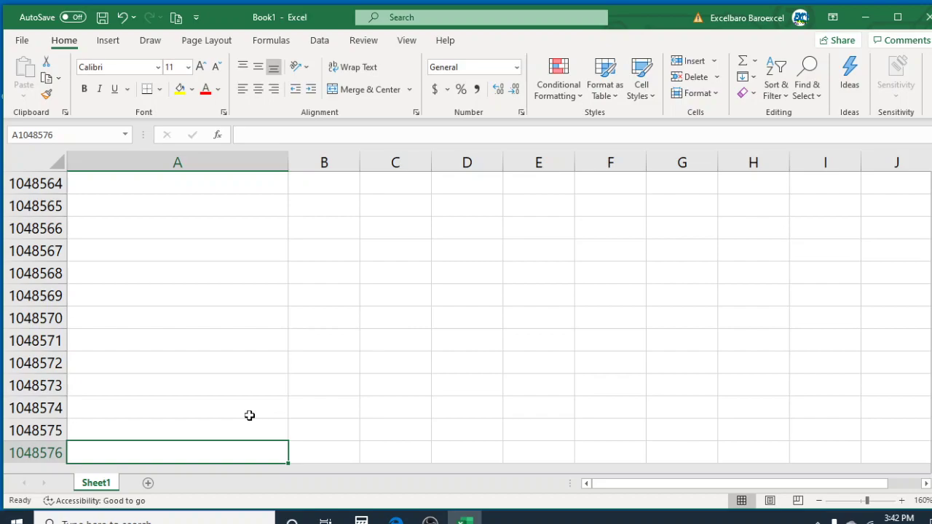
key("ctrl+Home")
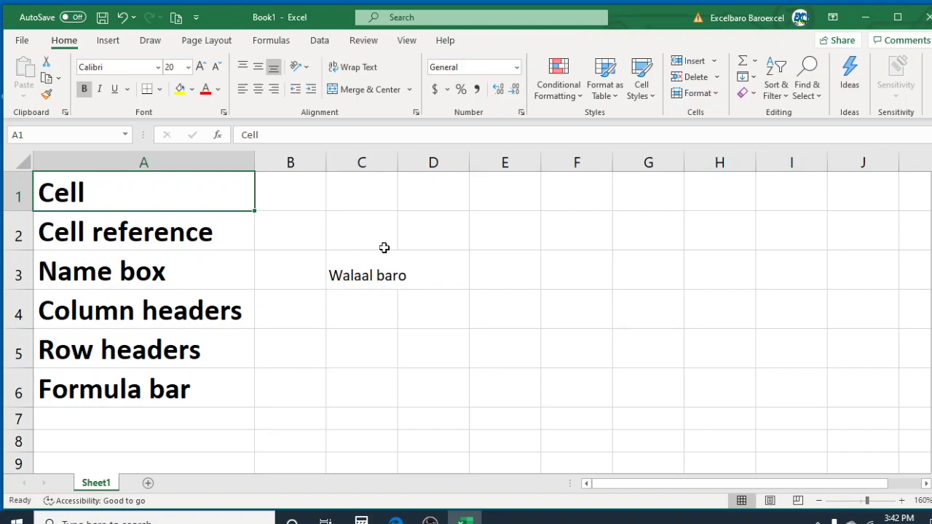
Select the whole of column E and then column A, finishing on the single cell F5.
left_click(507, 157)
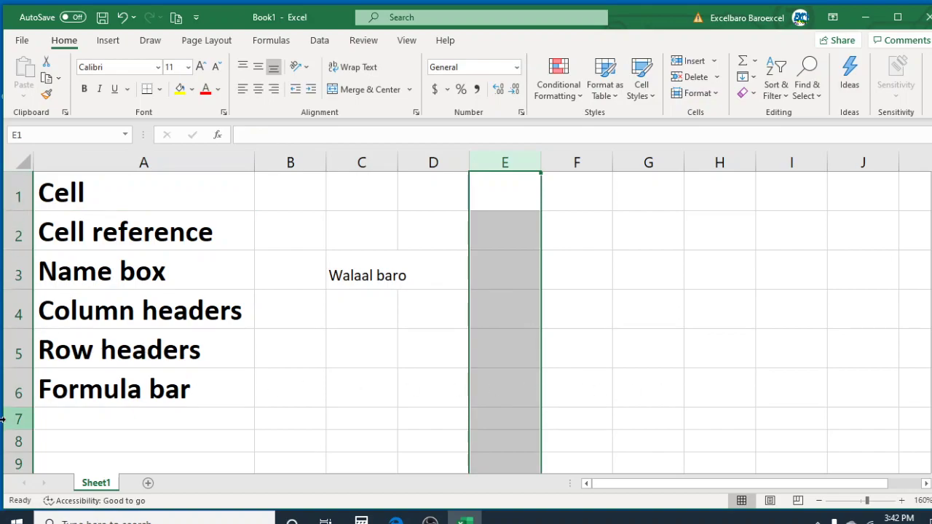
left_click(172, 162)
left_click(590, 352)
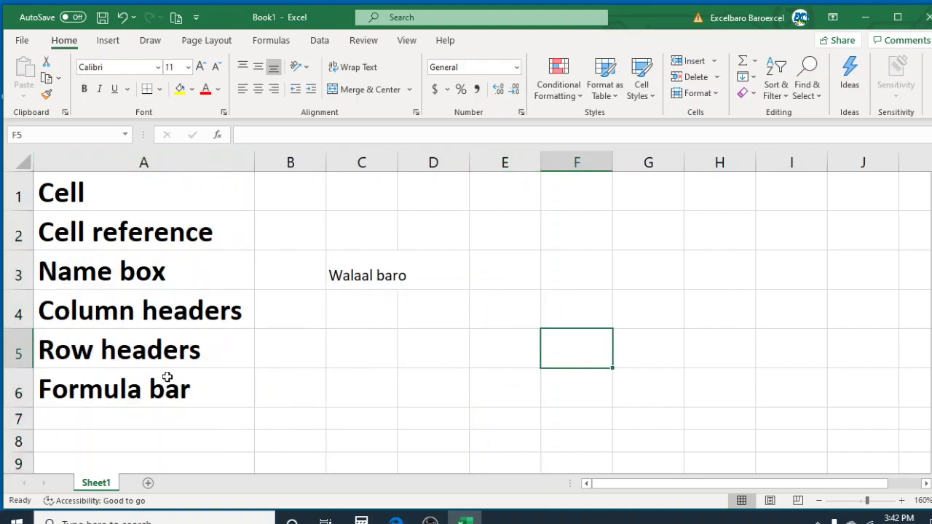
Open the content of cell A6 for editing in the formula bar and leave it for cell F5.
left_click(167, 380)
left_click(363, 137)
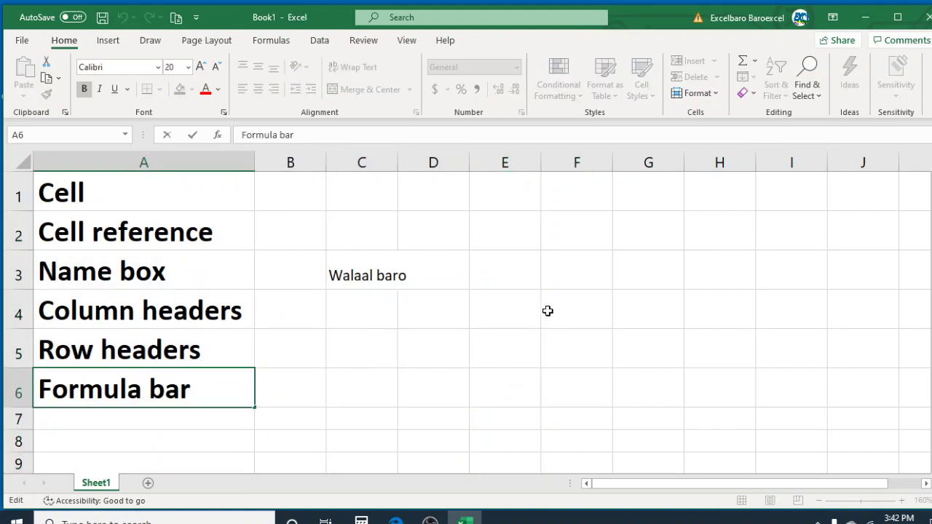
left_click(574, 349)
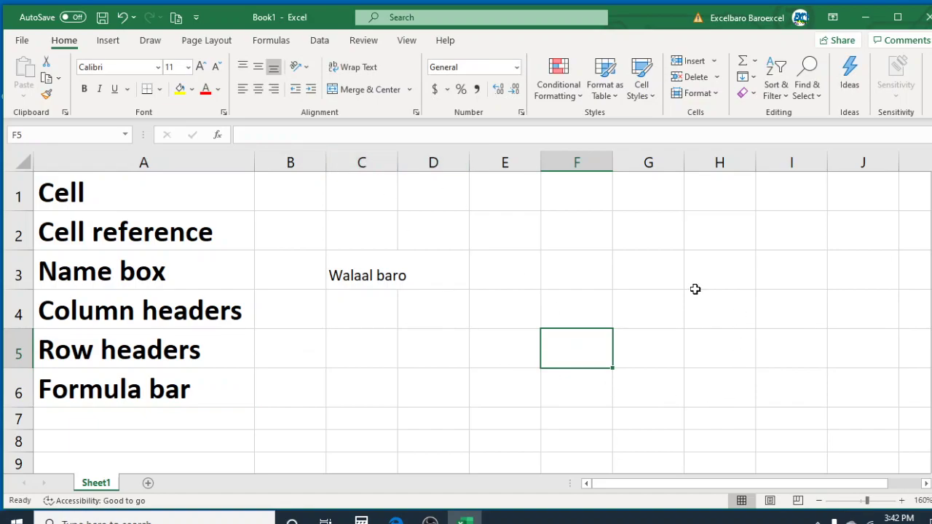
Enter the text "Walaal baro excel af somali" in cell G4 through the formula bar.
left_click(670, 308)
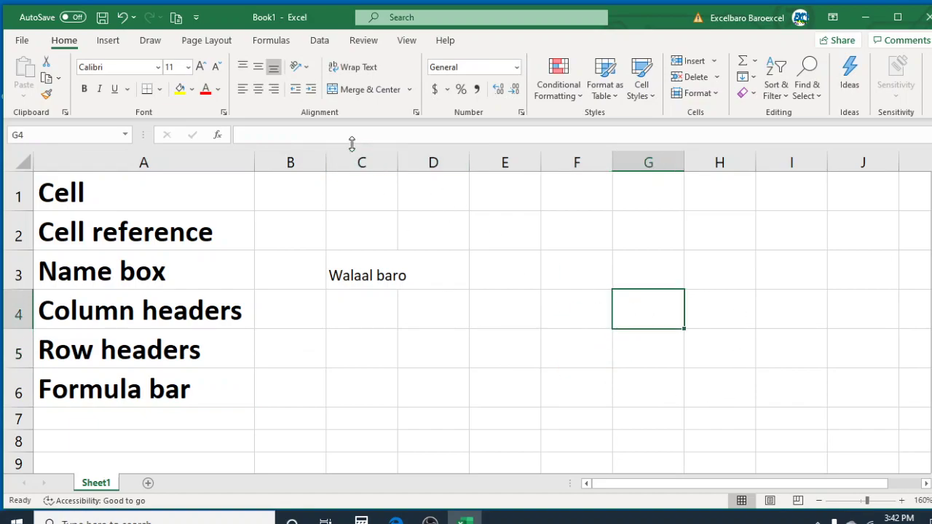
left_click(313, 134)
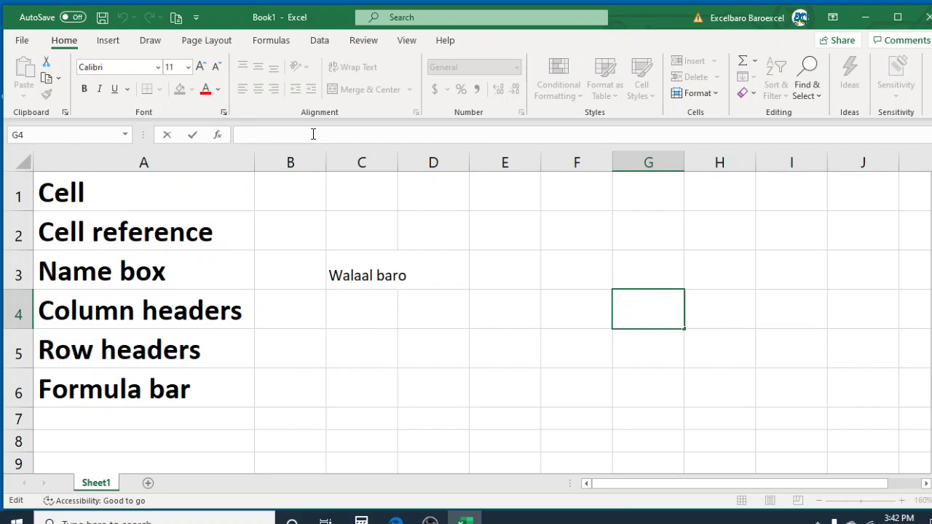
type("Walaal bar")
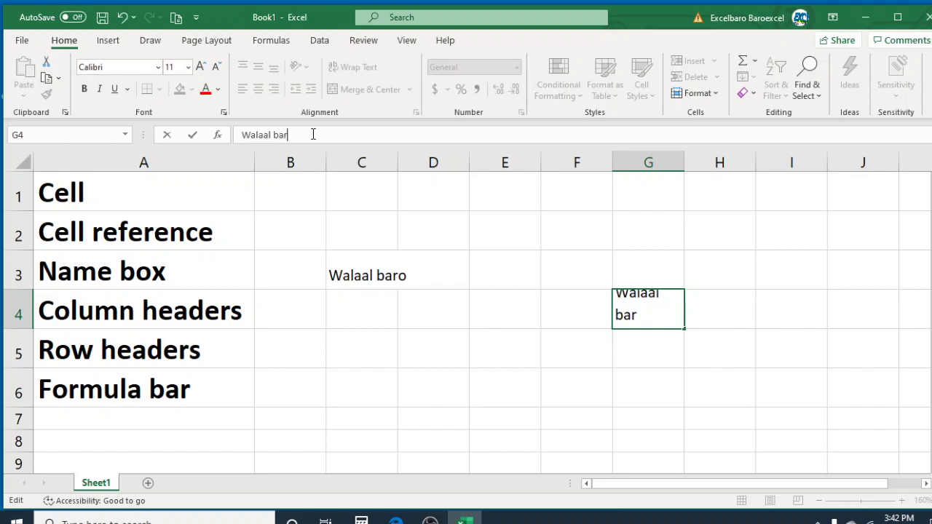
type("o excel af somali")
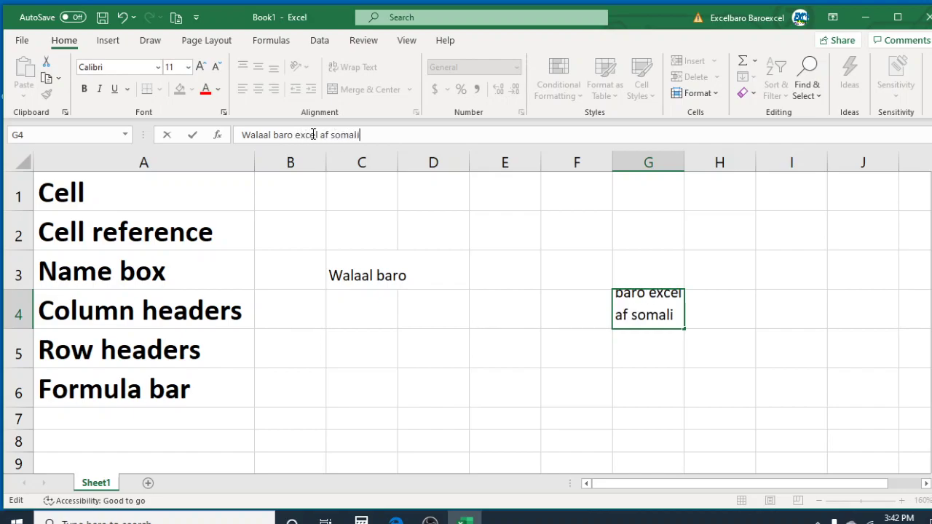
key("Return")
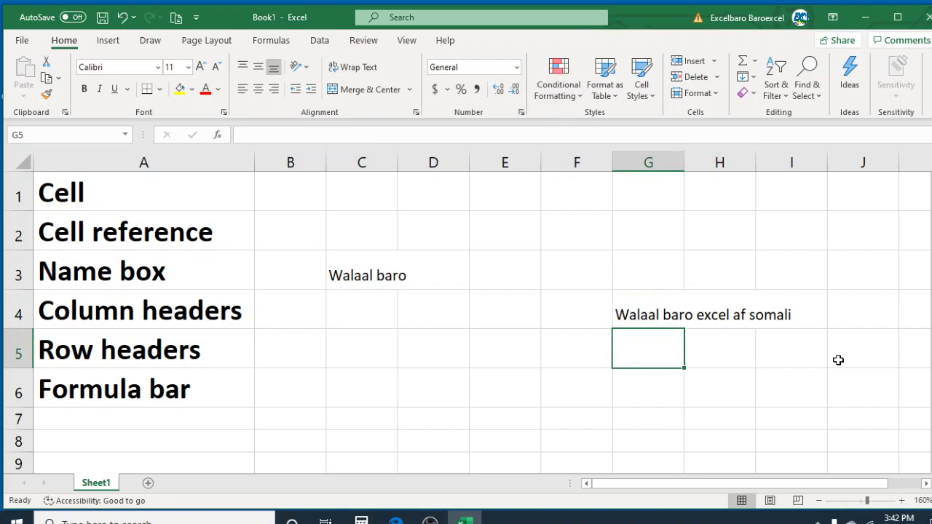
Compare the contents of cells G4 and H4 in the formula bar to check which cell holds the overflowing text.
left_click(763, 418)
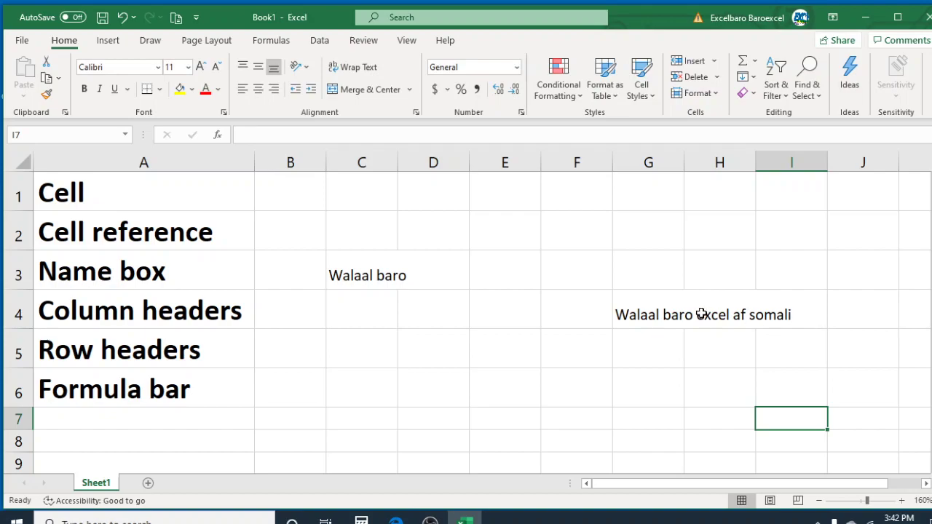
left_click(654, 321)
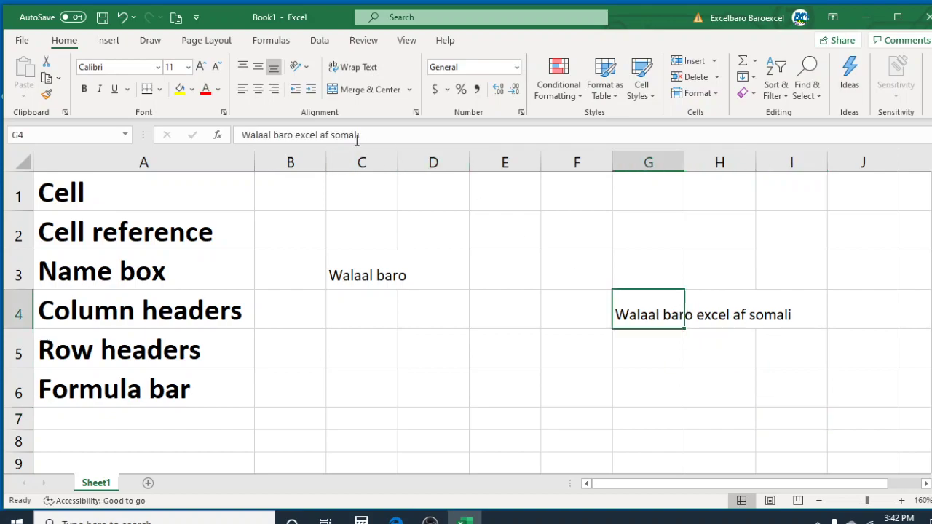
left_click(726, 311)
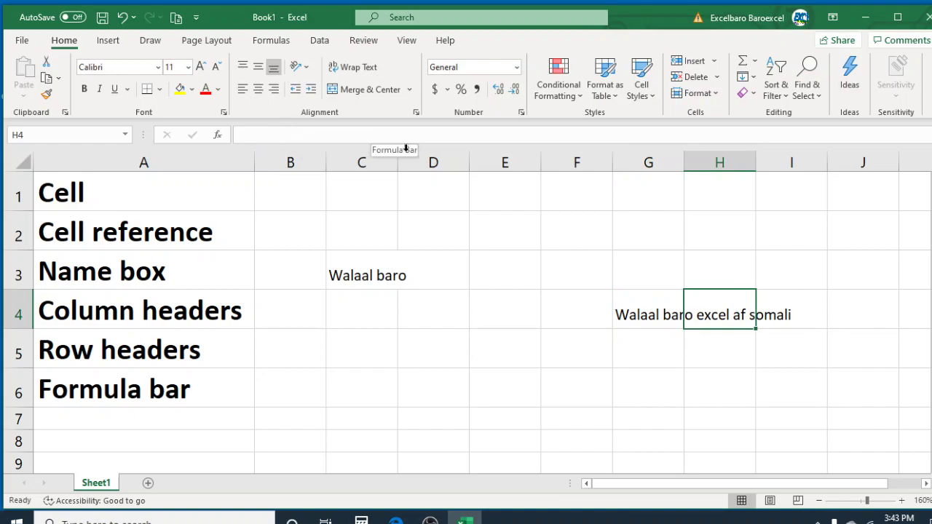
Widen column G so that the whole text in cell G4 fits inside its cell.
left_click(661, 320)
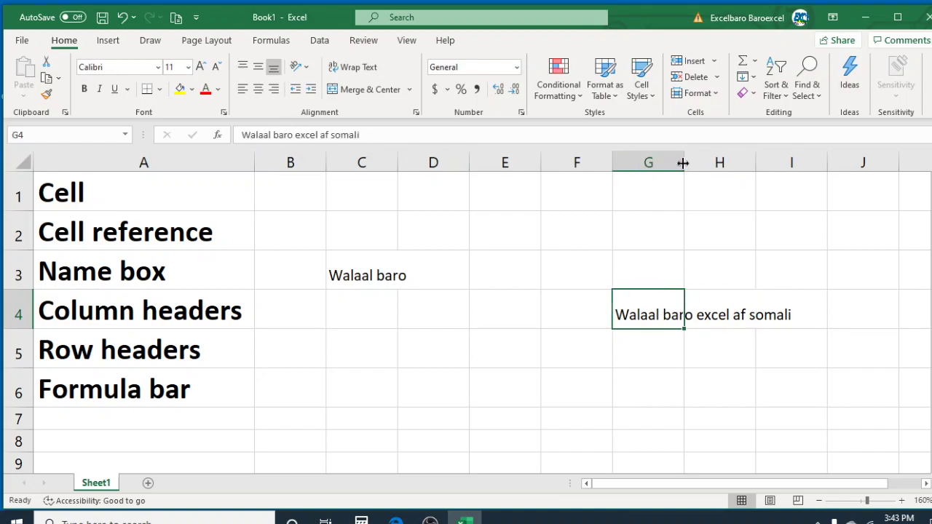
left_click_drag(685, 160, 821, 162)
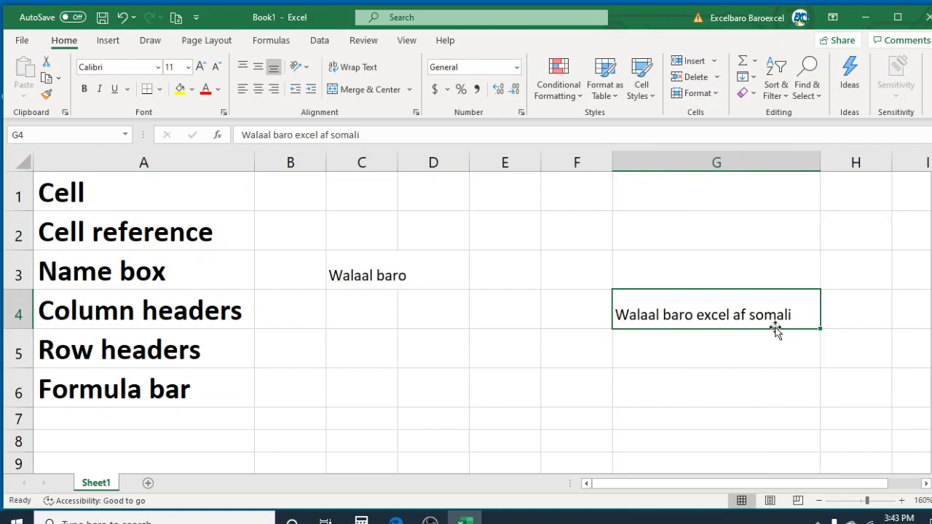
left_click(745, 372)
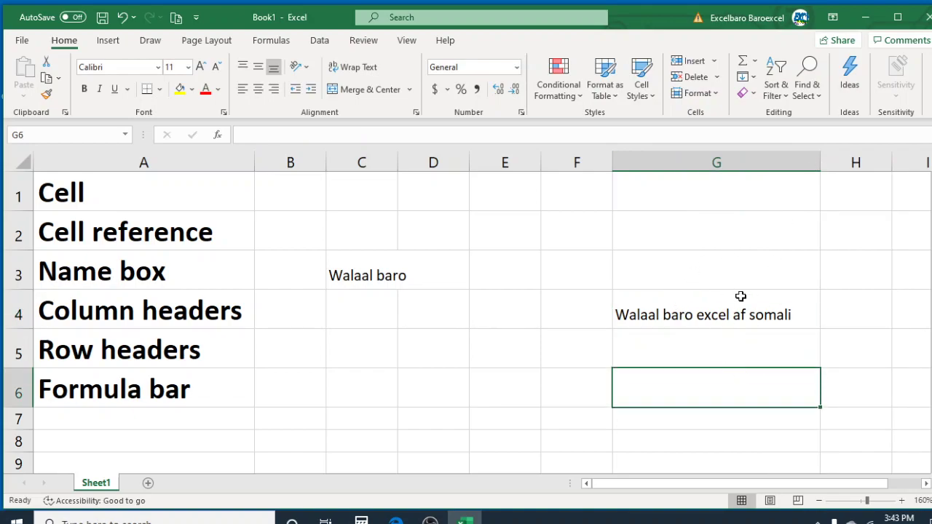